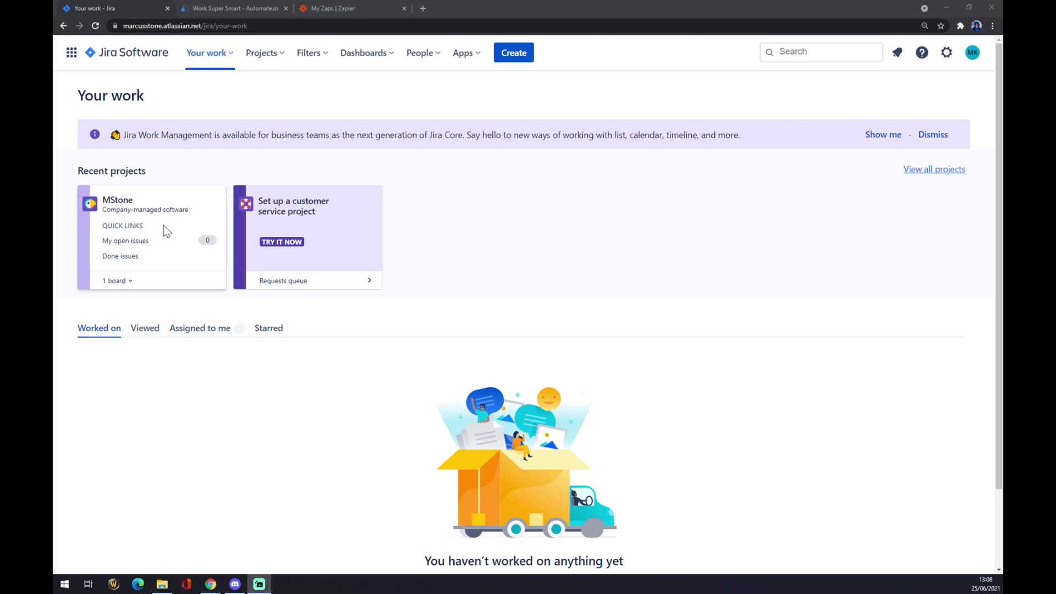
Step: Search Jira's app marketplace for 'outlook'
left_click(471, 56)
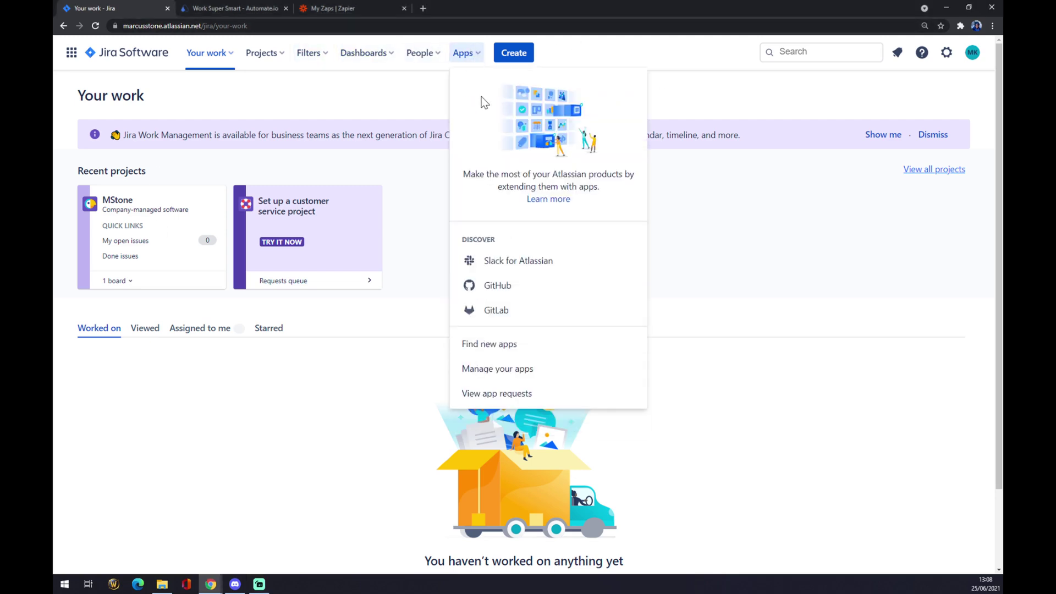
left_click(491, 350)
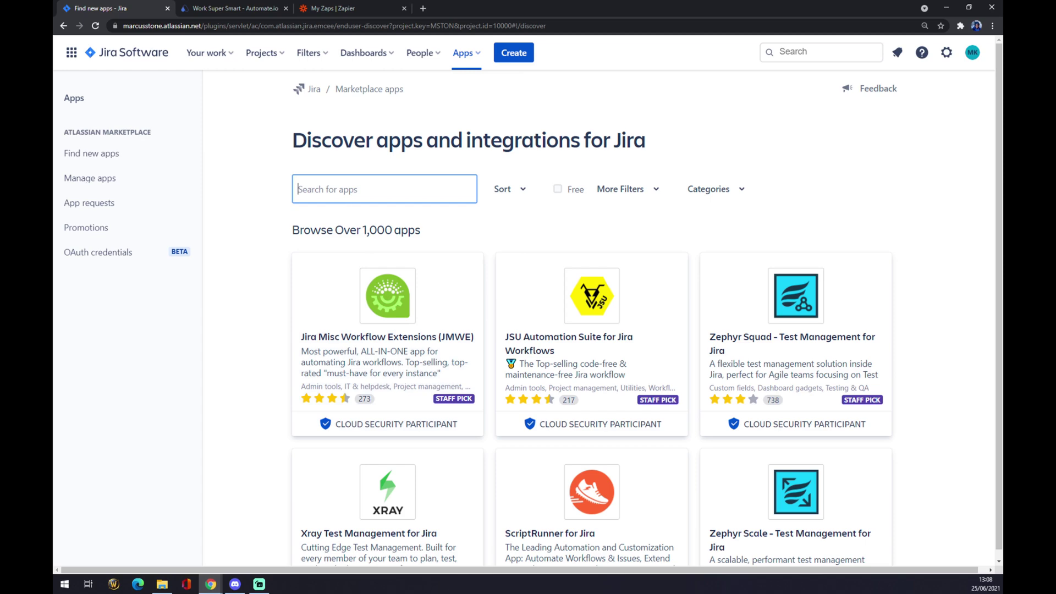
type("outlook")
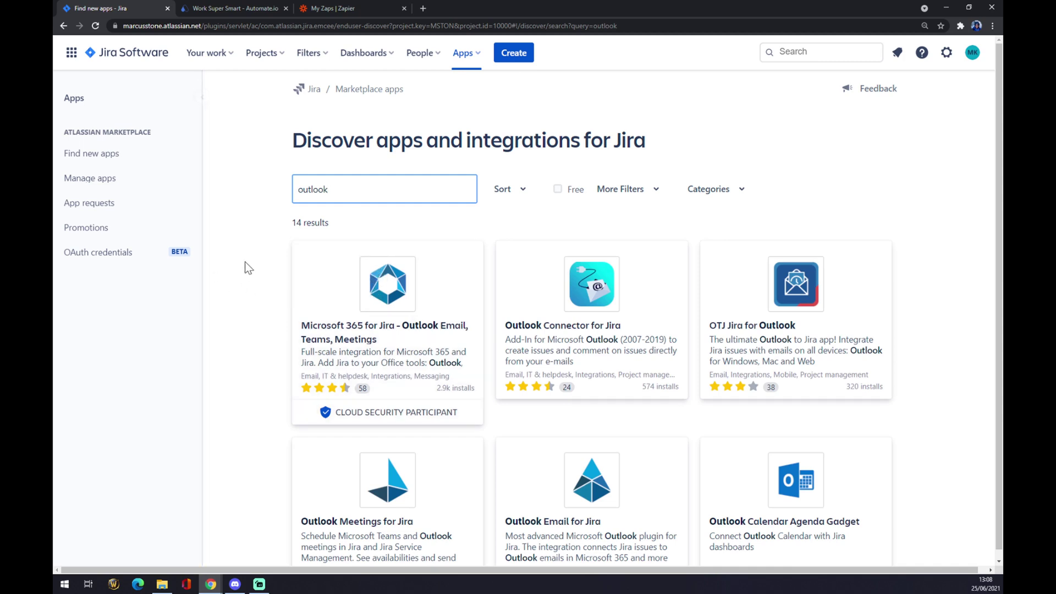
Step: Open the Microsoft 365 for Jira listing, review its pricing, then go to automate.io
left_click(400, 283)
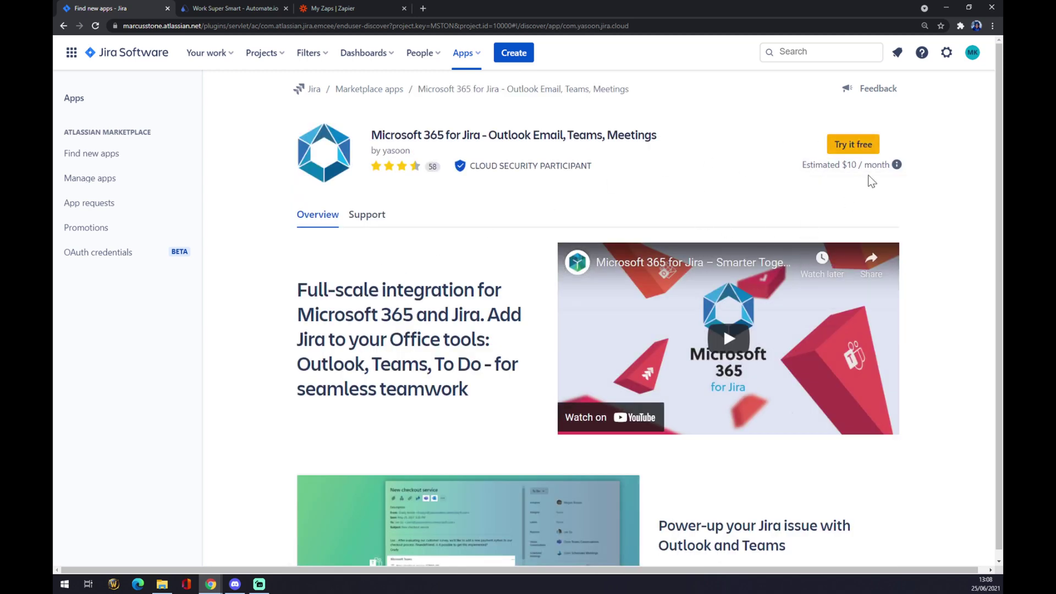
mouse_move(890, 166)
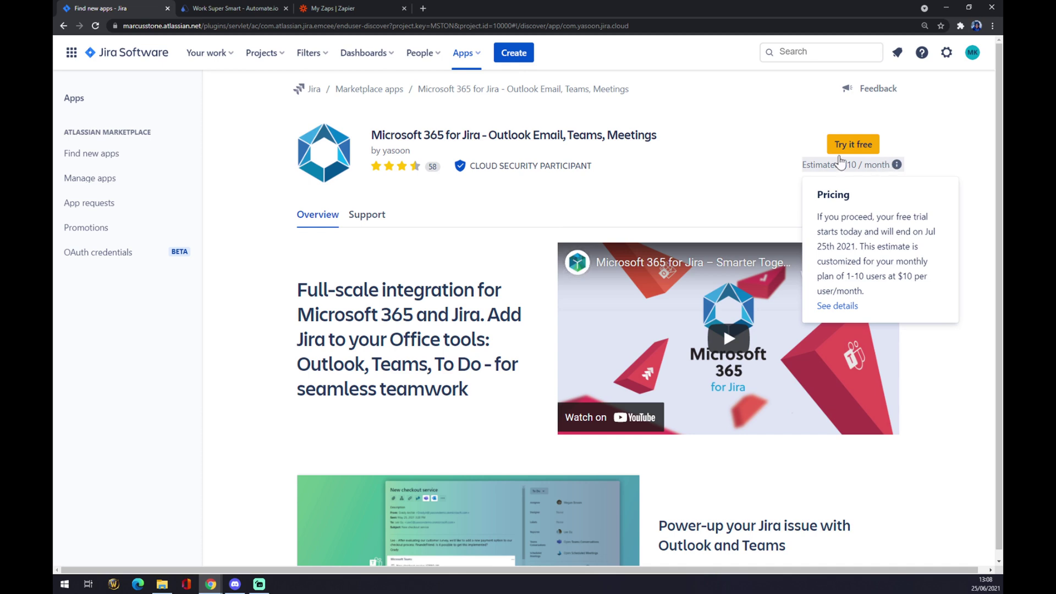
left_click(203, 7)
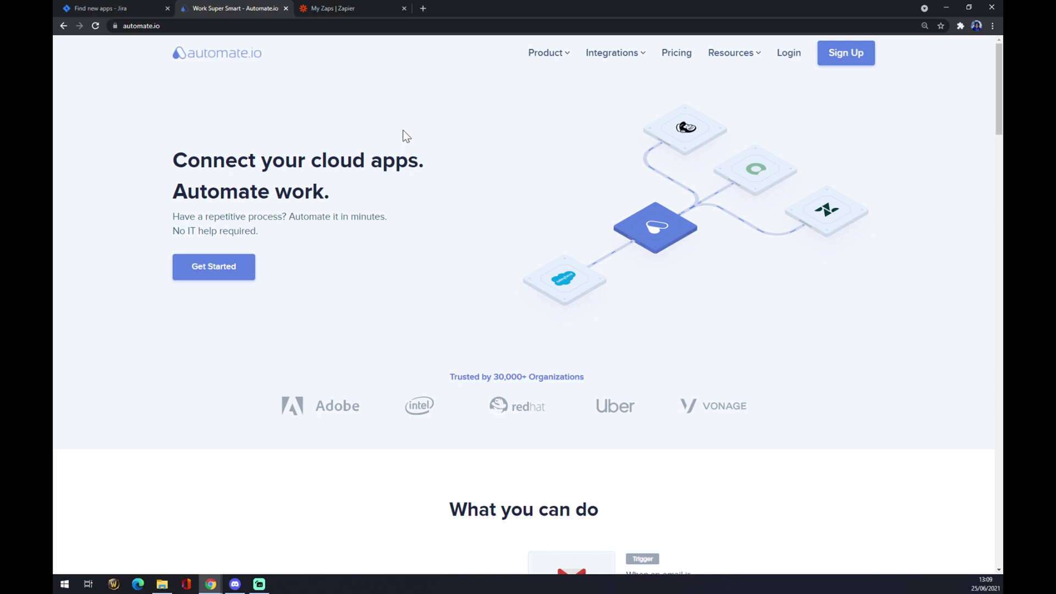
Step: Search automate.io's apps for 'jira', open Jira's integrations, and filter partners by 'outlook'
mouse_move(615, 64)
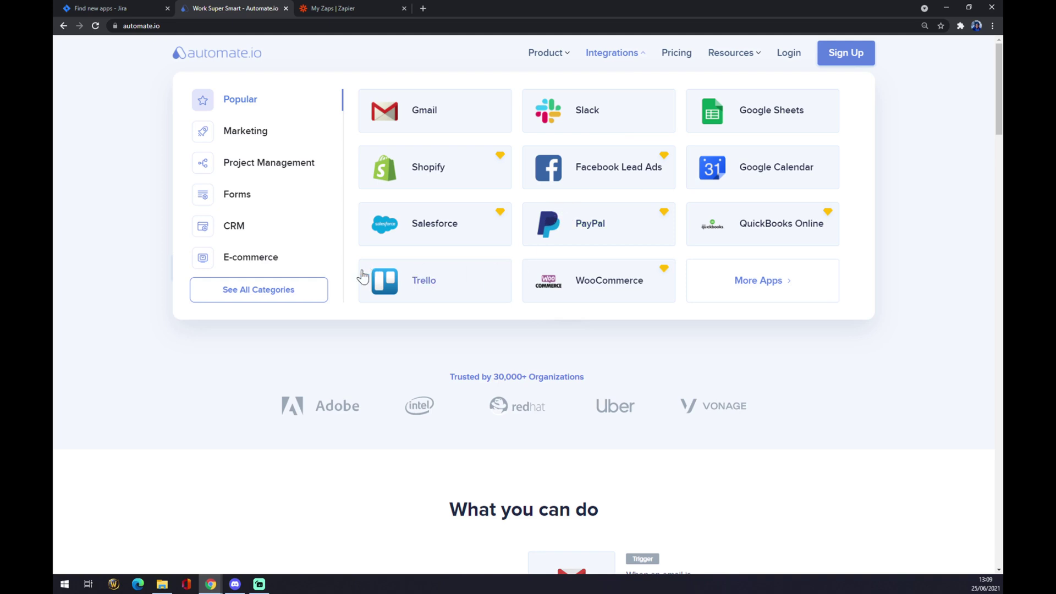
left_click(269, 300)
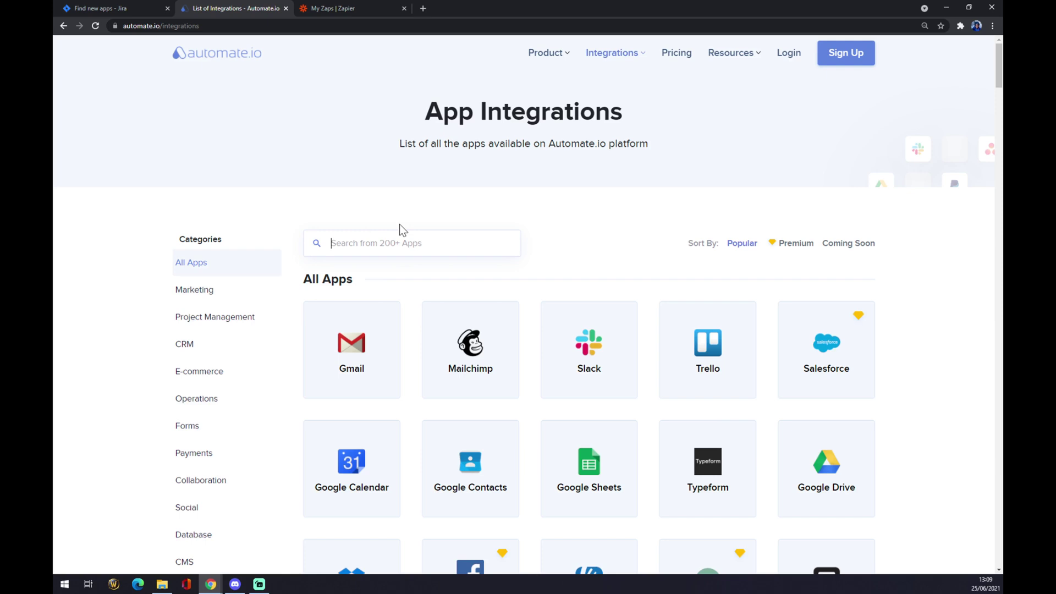
type("jira")
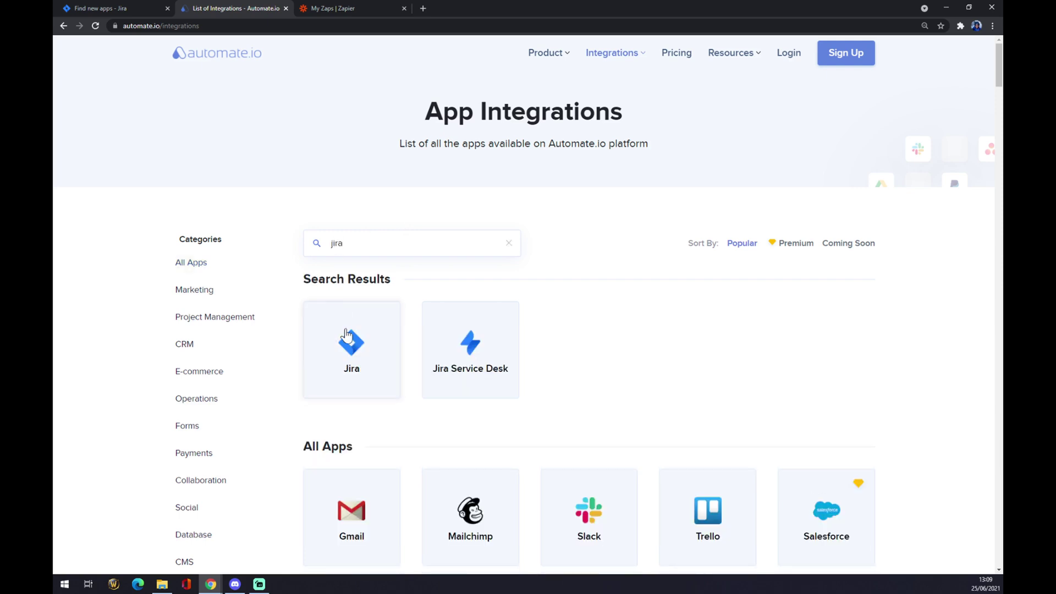
left_click(346, 337)
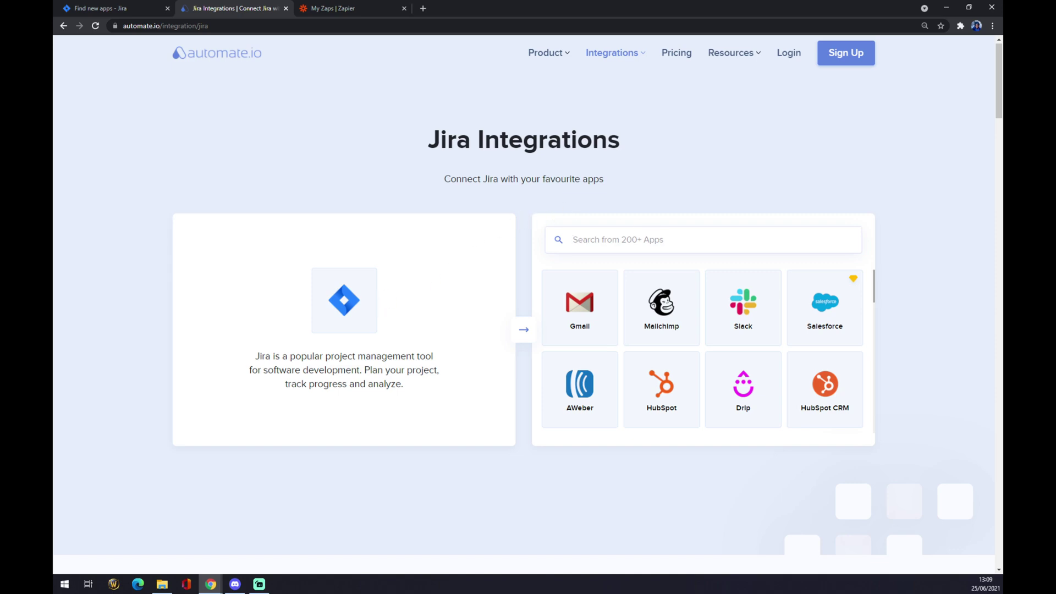
type("outlook")
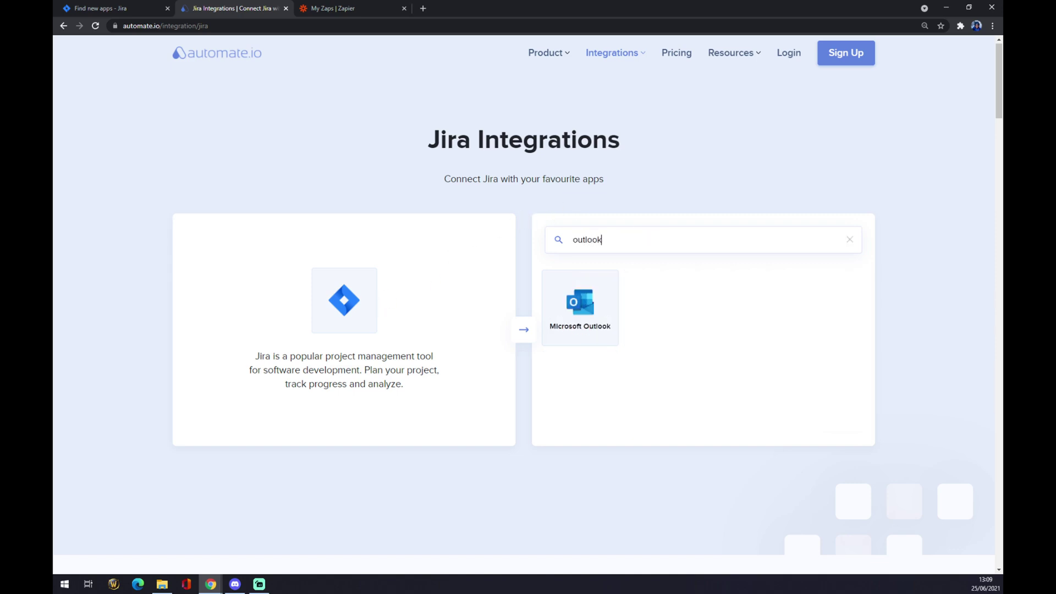
Step: Open the Jira and Microsoft Outlook integration page and browse its Popular Integrations
left_click(601, 318)
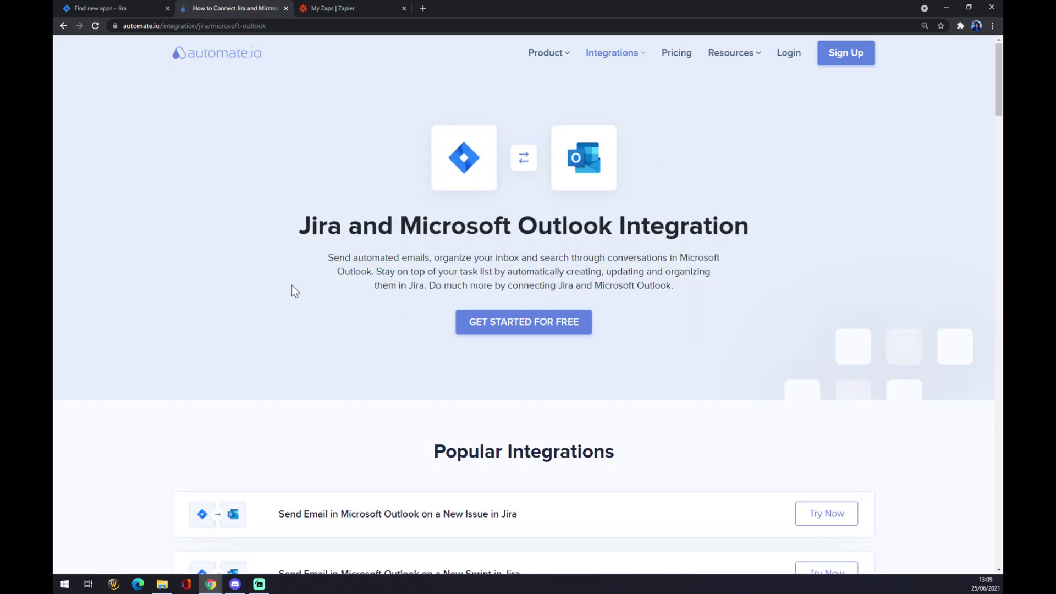
scroll(291, 285, "down", 3)
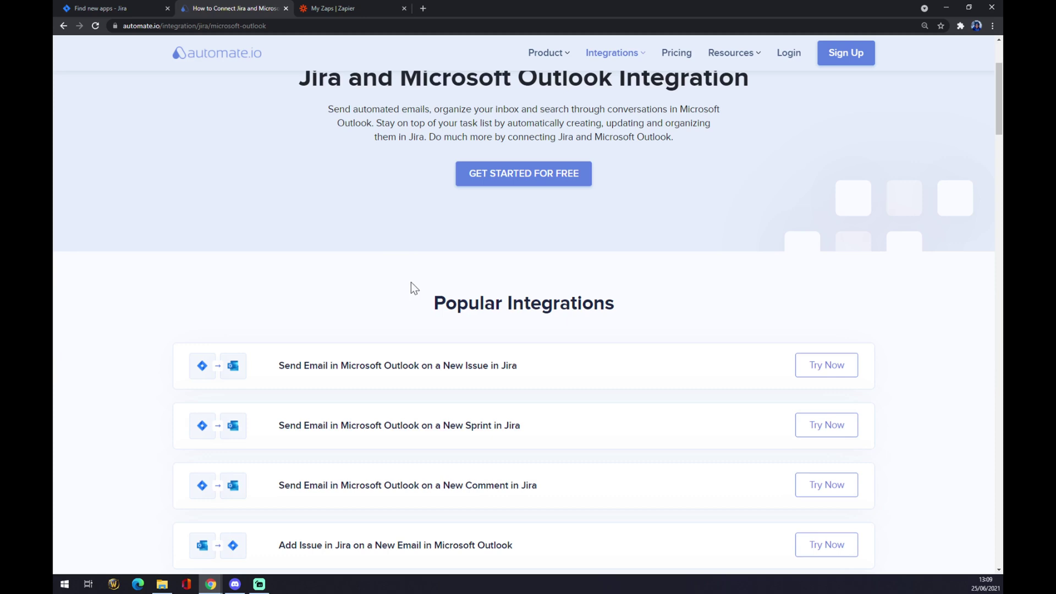
scroll(330, 264, "down", 4)
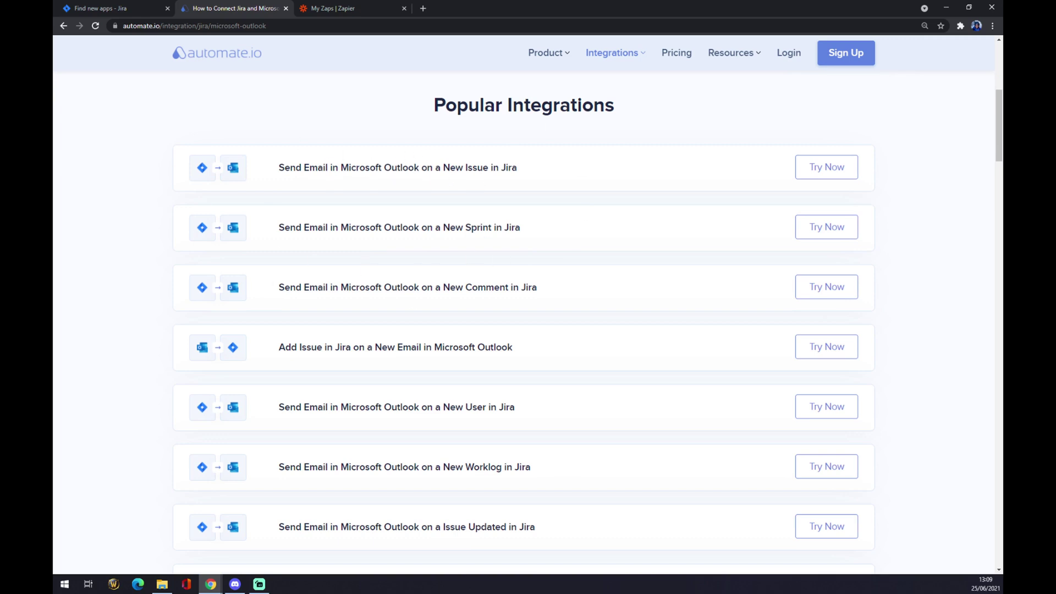
scroll(230, 253, "down", 2)
scroll(304, 270, "up", 1)
scroll(305, 269, "down", 2)
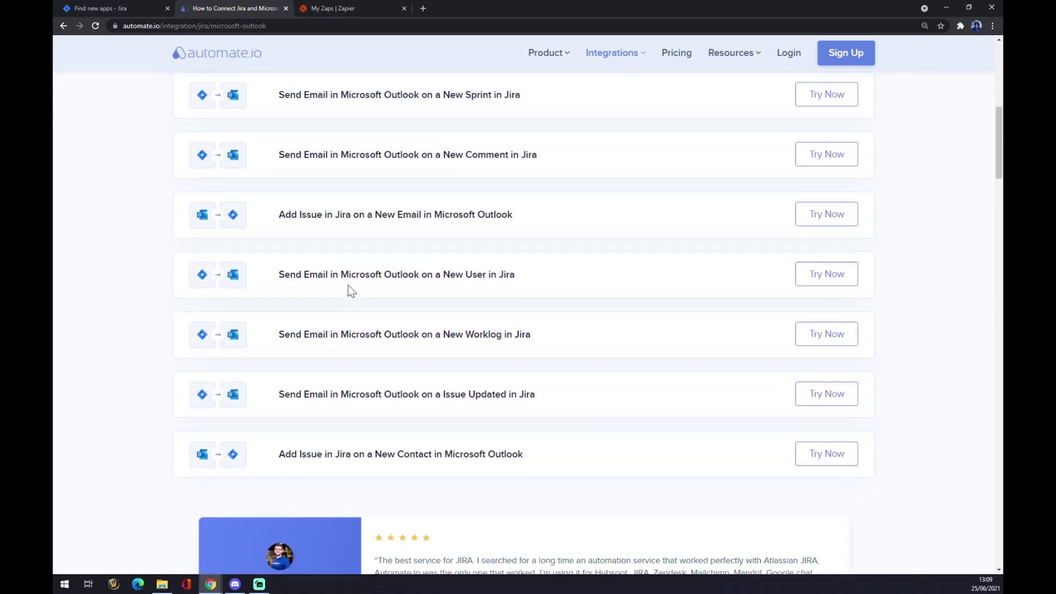
Step: In the integration builder, select New Issue as the Jira trigger
scroll(352, 284, "down", 5)
scroll(361, 283, "down", 5)
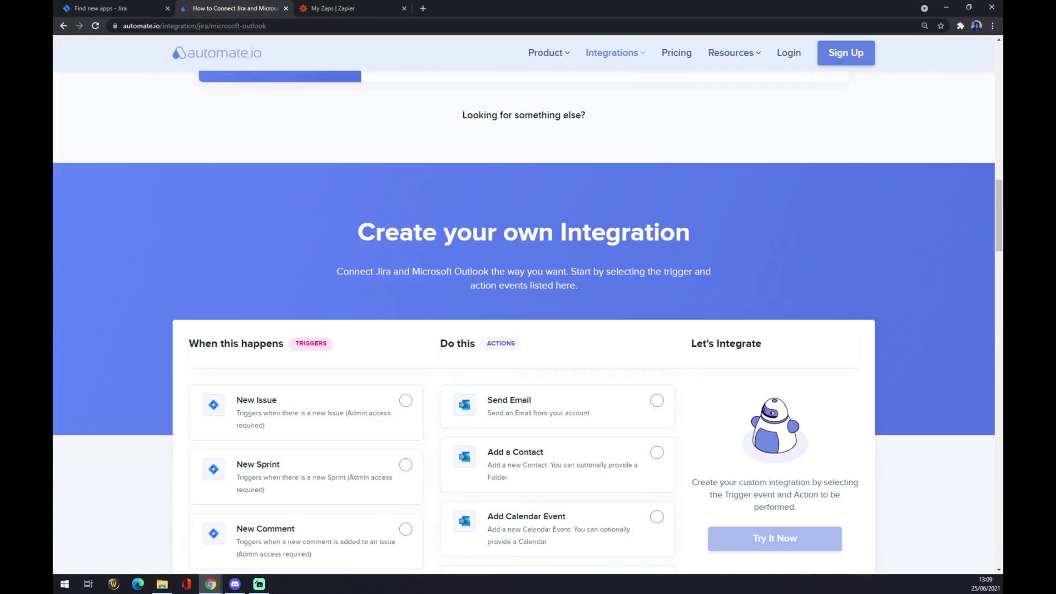
scroll(493, 235, "down", 3)
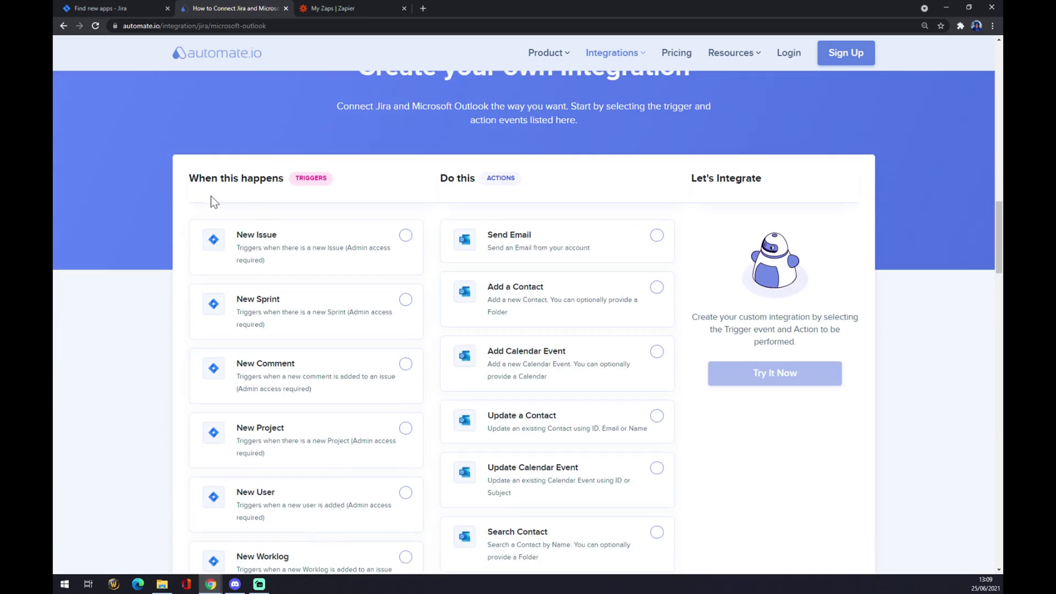
scroll(330, 176, "up", 2)
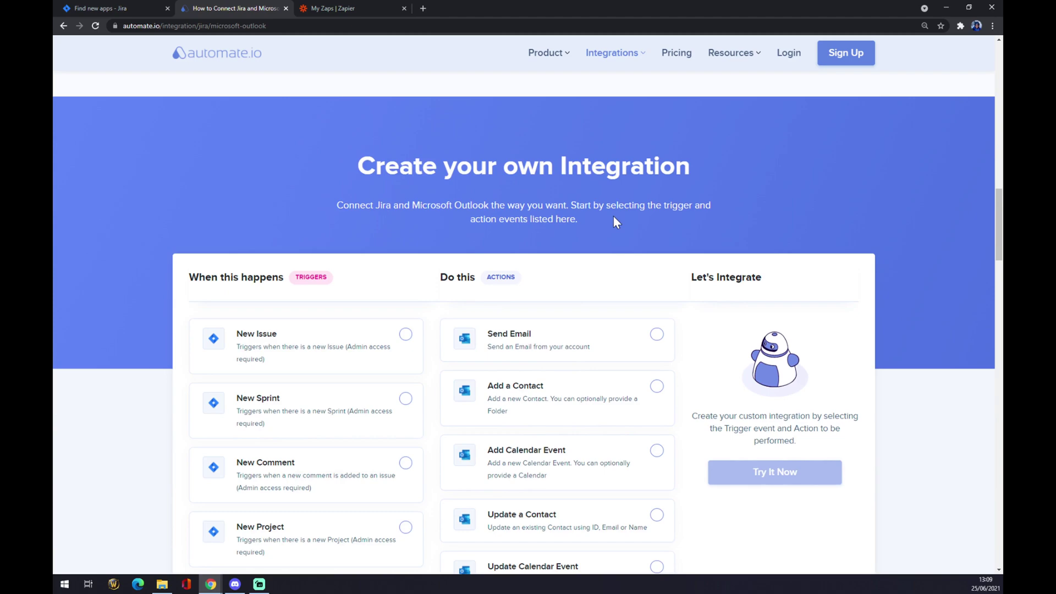
scroll(528, 215, "down", 1)
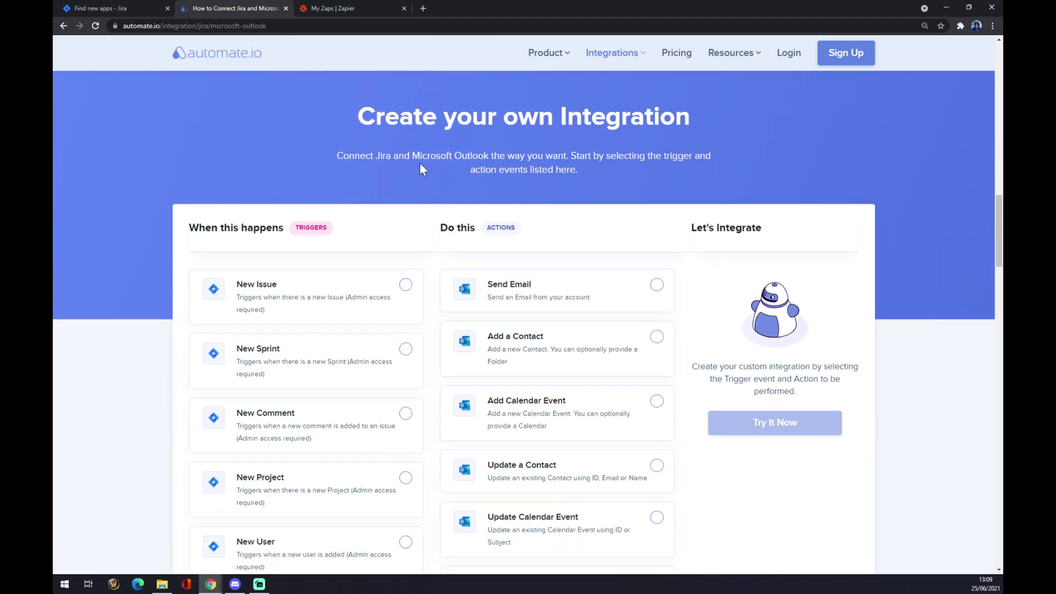
scroll(412, 171, "down", 8)
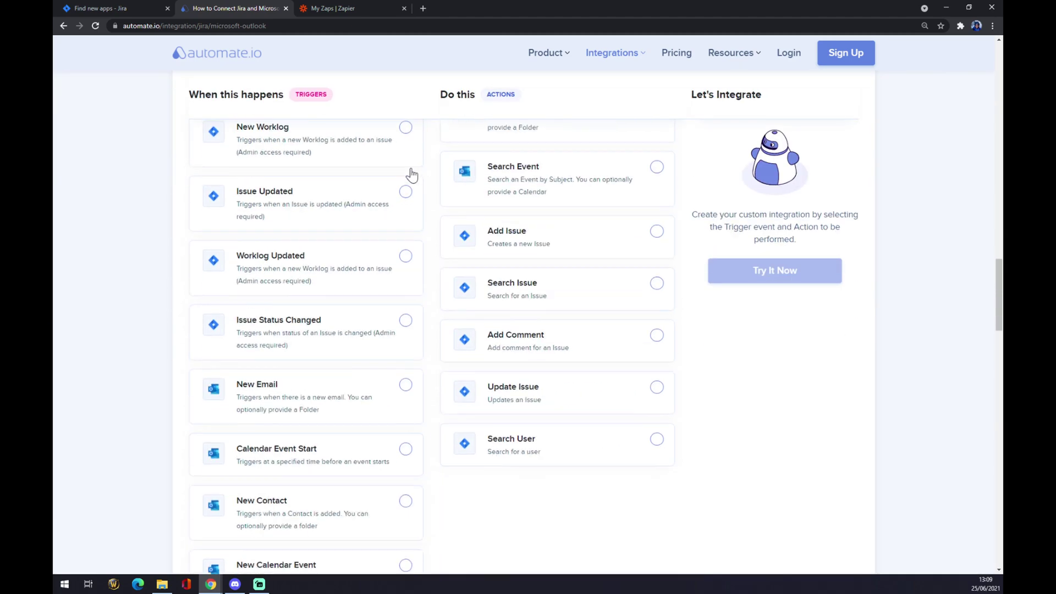
scroll(404, 187, "up", 2)
scroll(402, 203, "up", 7)
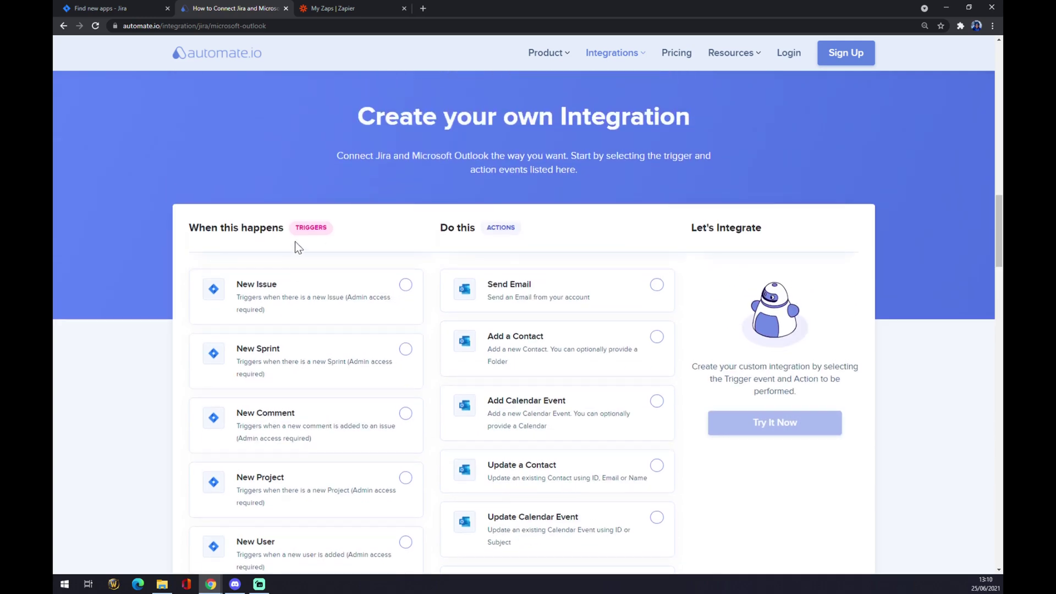
scroll(285, 294, "down", 5)
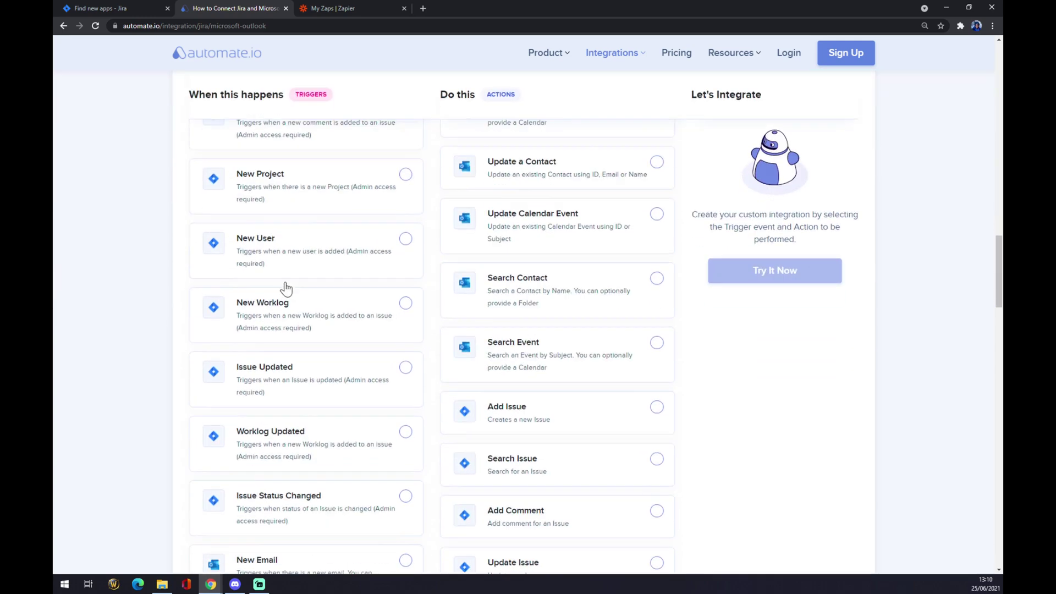
scroll(285, 288, "down", 6)
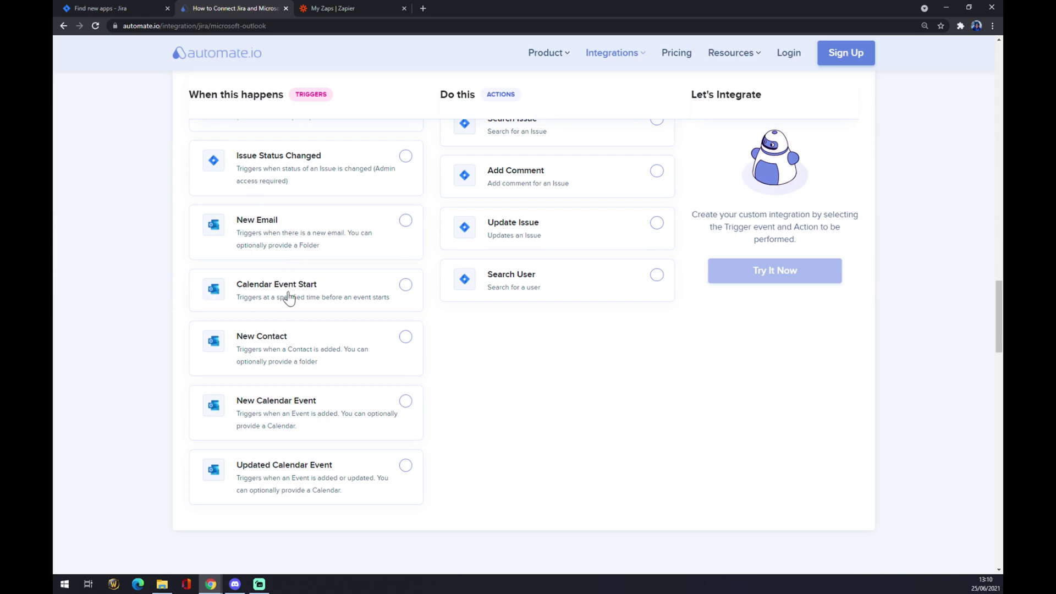
scroll(259, 347, "up", 3)
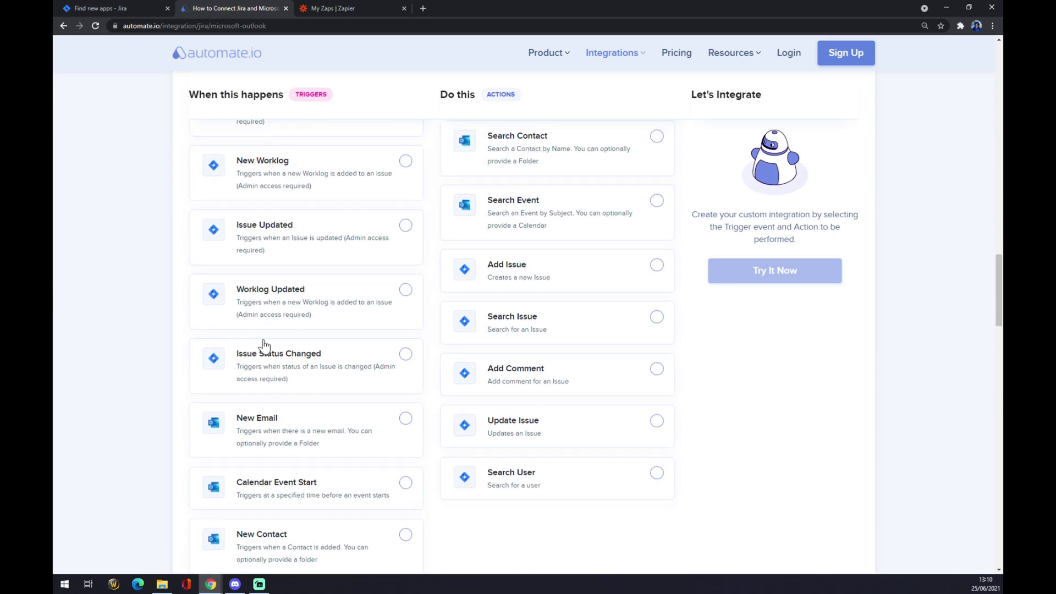
scroll(297, 388, "down", 5)
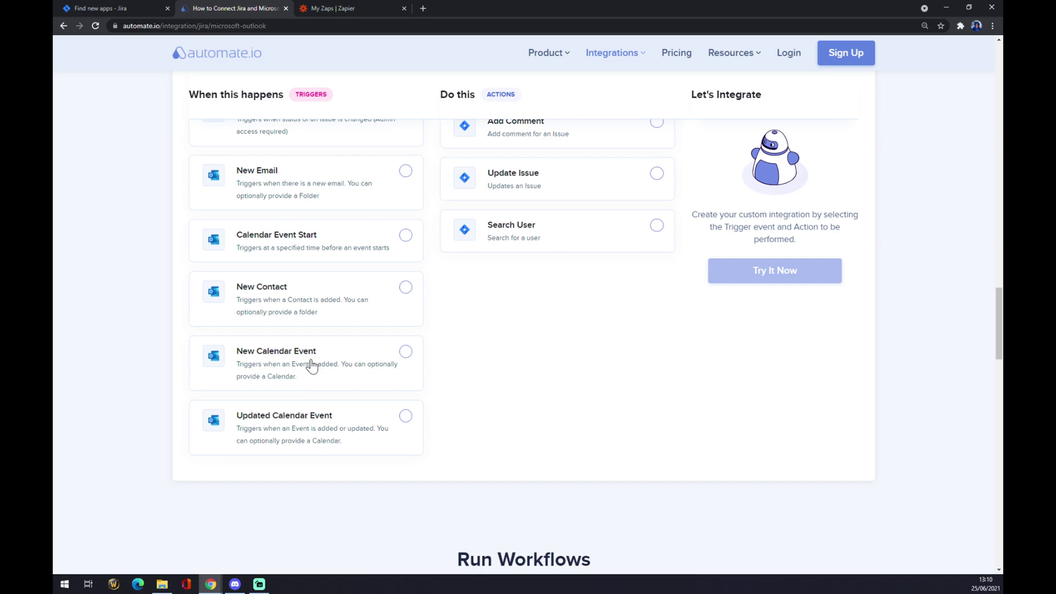
scroll(312, 366, "up", 10)
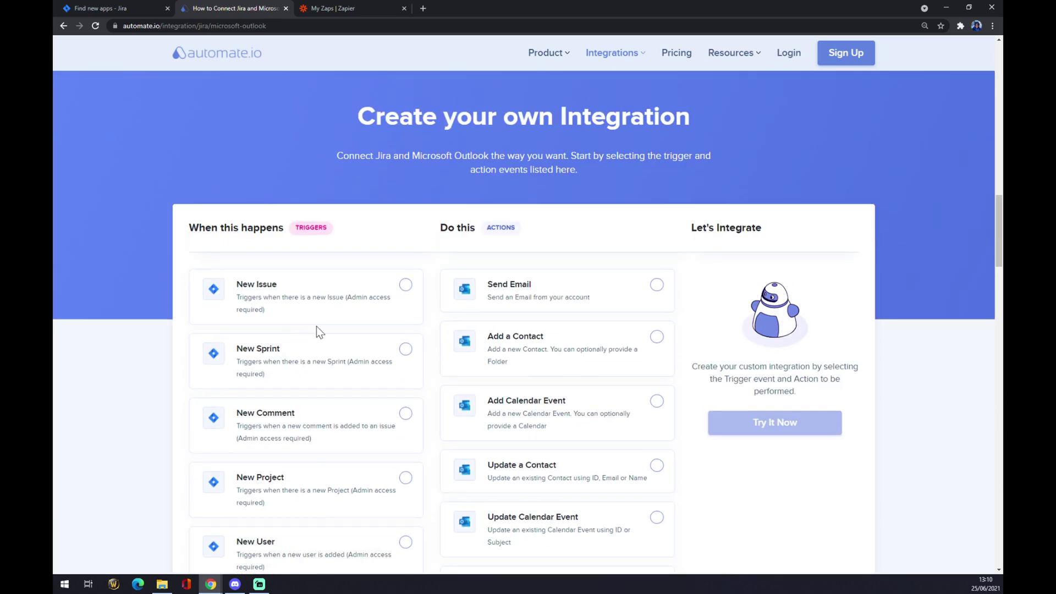
left_click(338, 296)
Step: Select Send Email as the Outlook action, then move to Zapier's zaps list
scroll(529, 260, "down", 1)
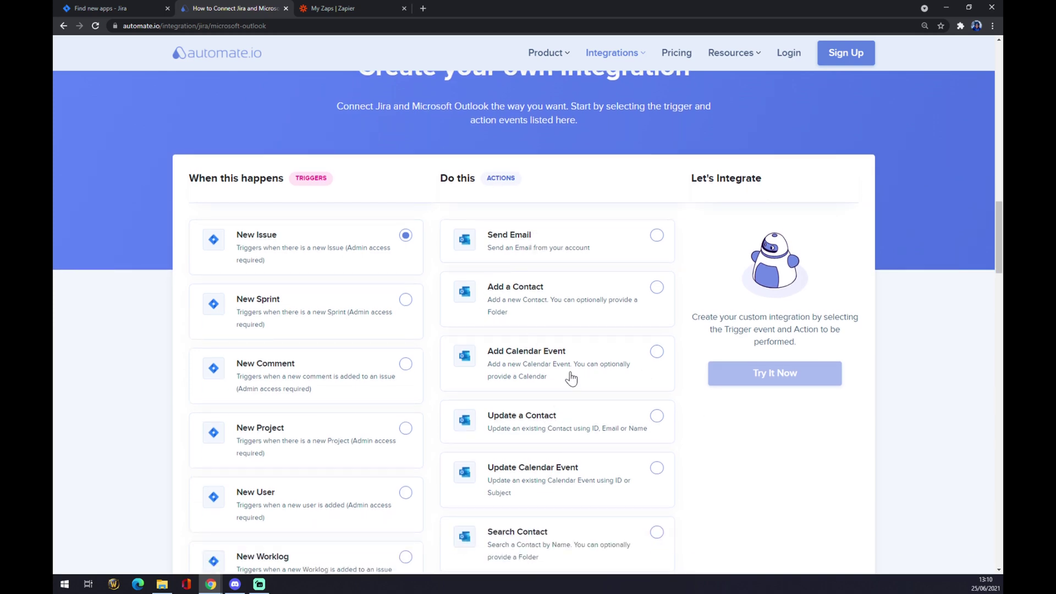
left_click(662, 240)
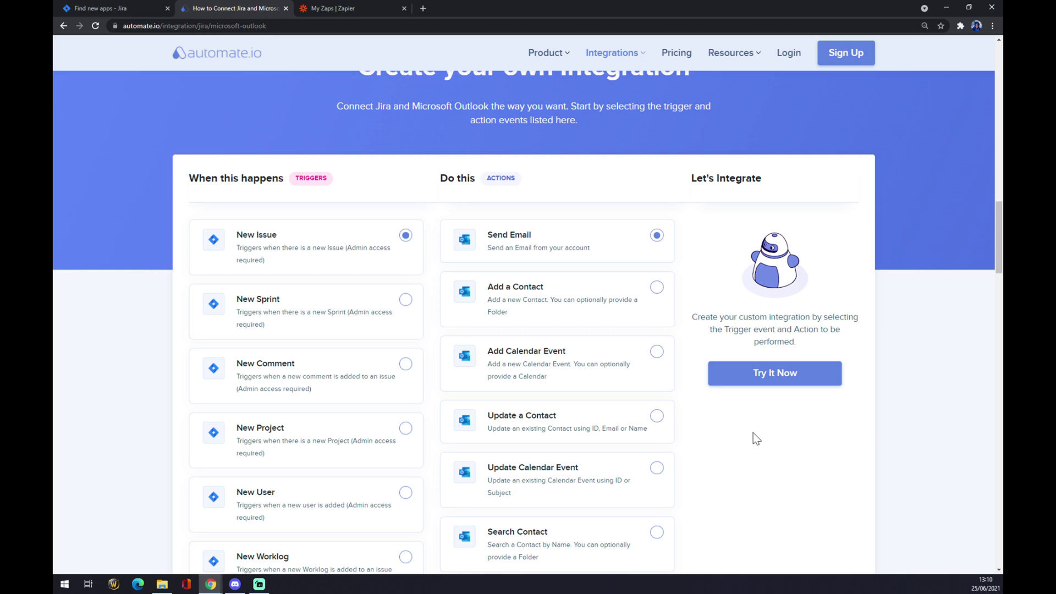
left_click(326, 10)
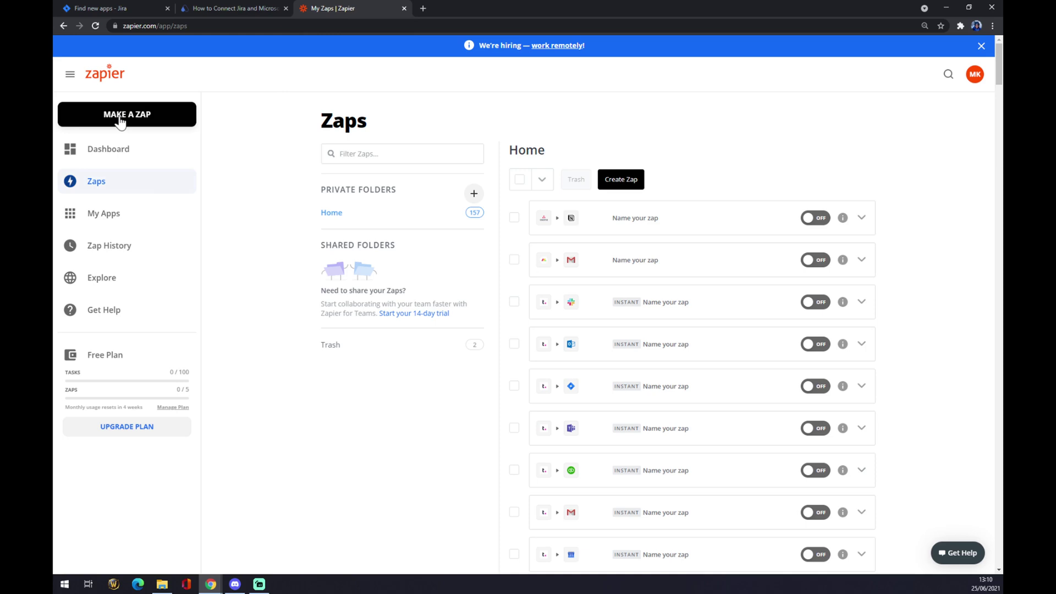
Step: Make a new zap, leaving its title unchanged
left_click(145, 120)
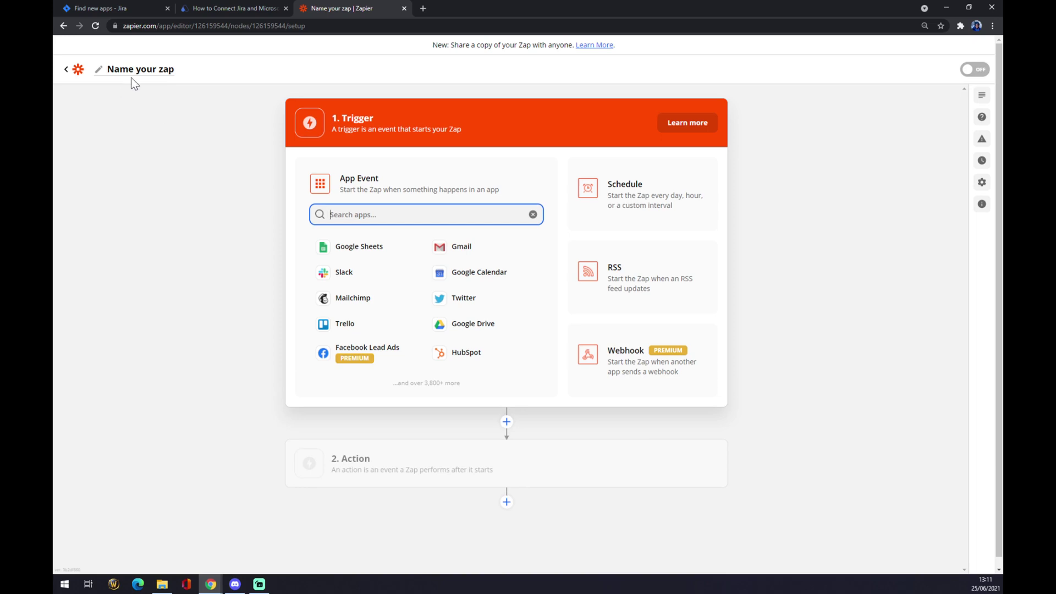
left_click(170, 72)
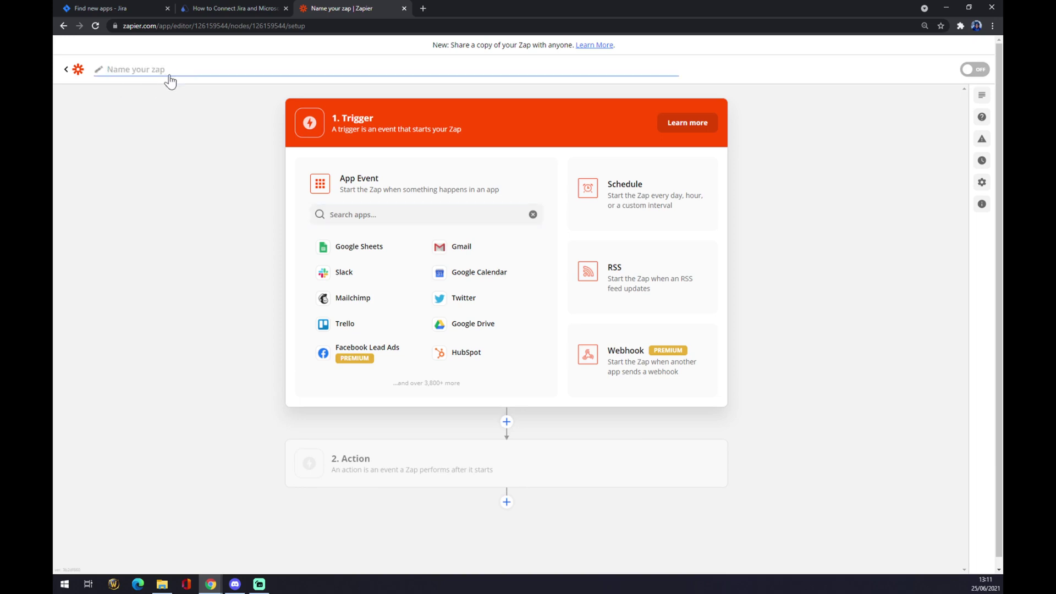
left_click(181, 129)
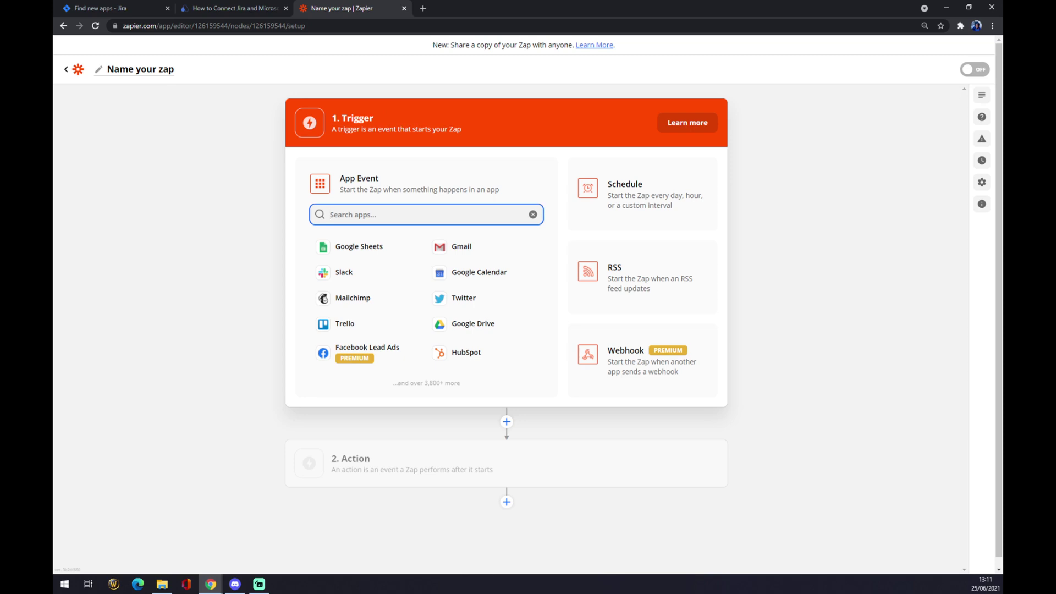
Step: Set the trigger to Jira Software Cloud's New Issue event using the existing Jira account
type("jira")
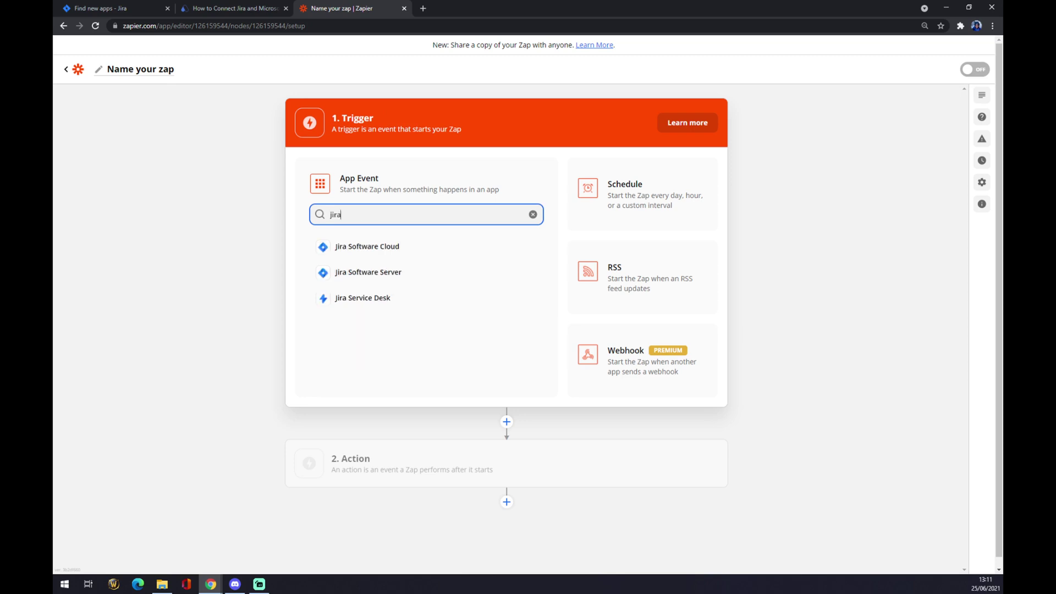
left_click(405, 246)
left_click(404, 248)
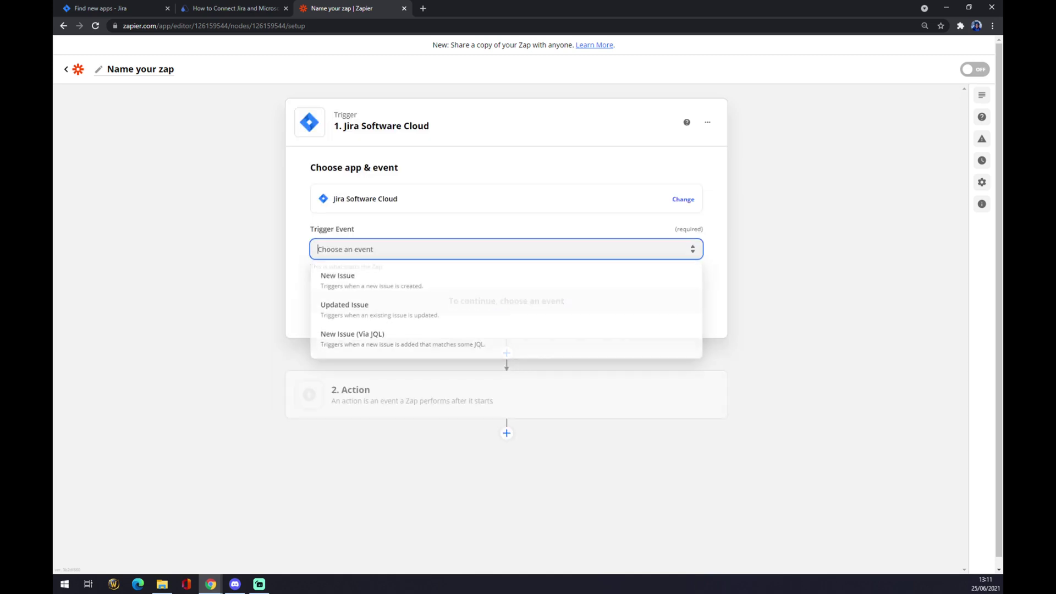
left_click(372, 281)
left_click(473, 308)
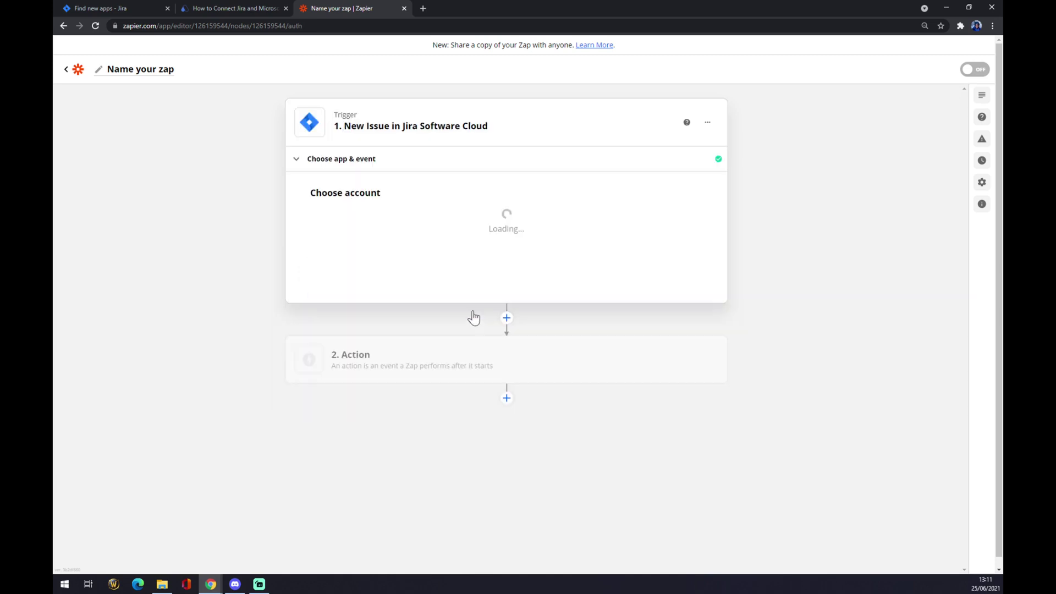
left_click(355, 236)
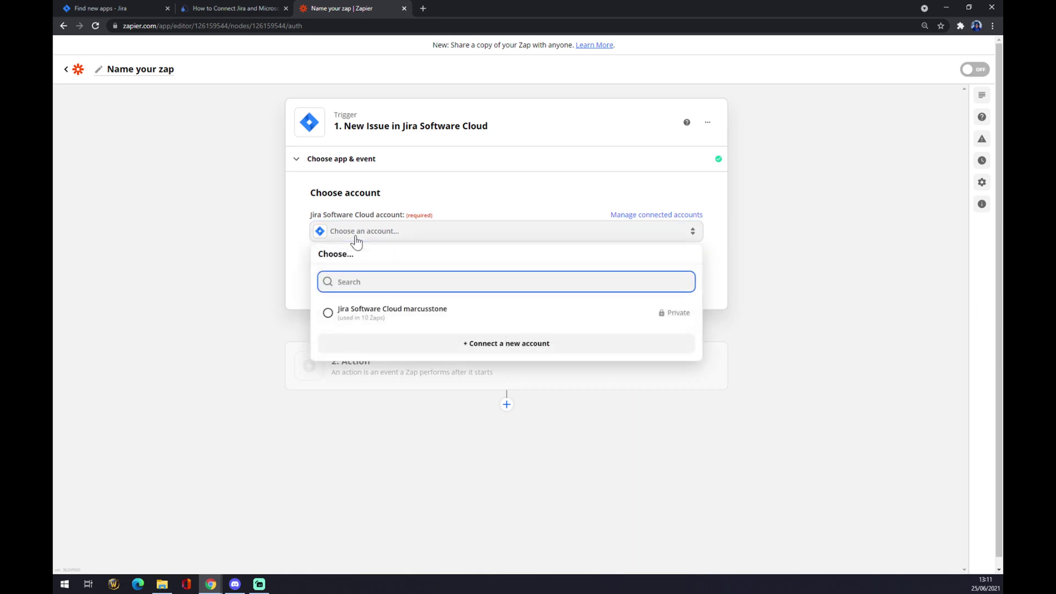
left_click(396, 321)
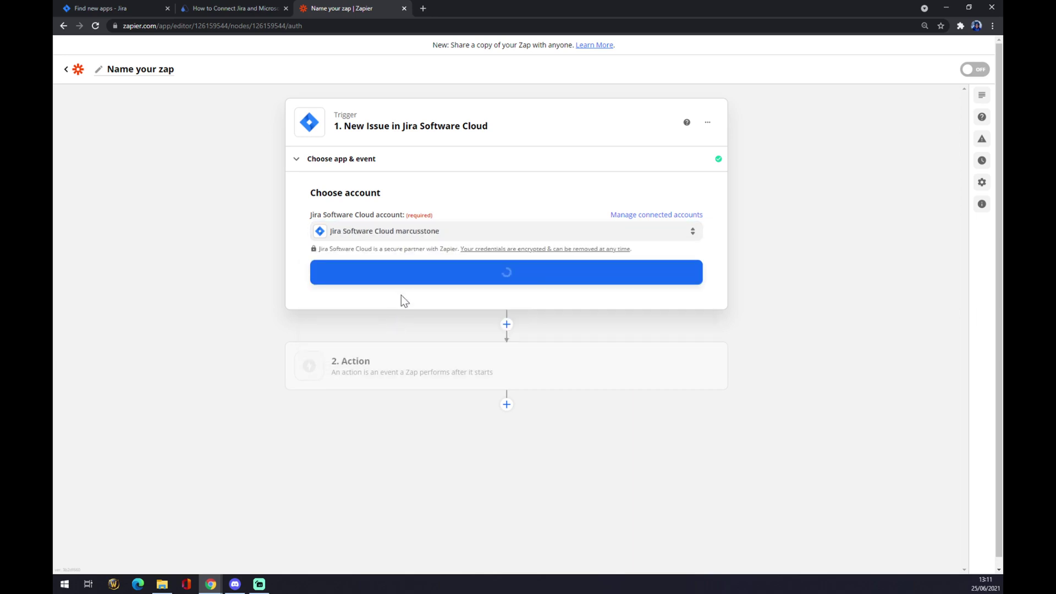
left_click(402, 282)
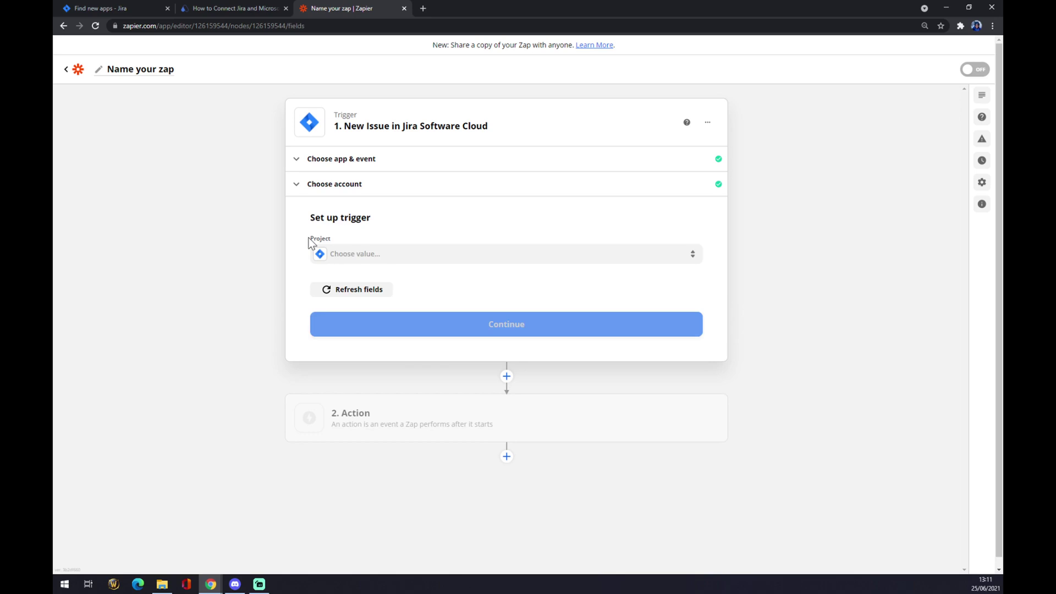
Step: After checking Jira's Your work page, set the trigger project to MStone and continue
left_click(132, 8)
left_click(123, 65)
left_click(352, 8)
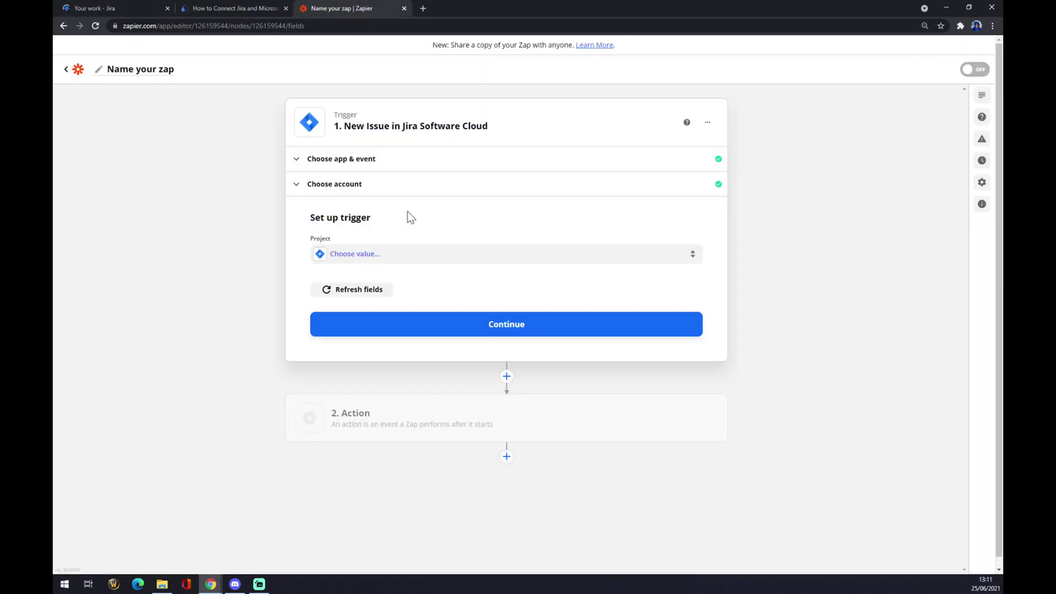
left_click(132, 8)
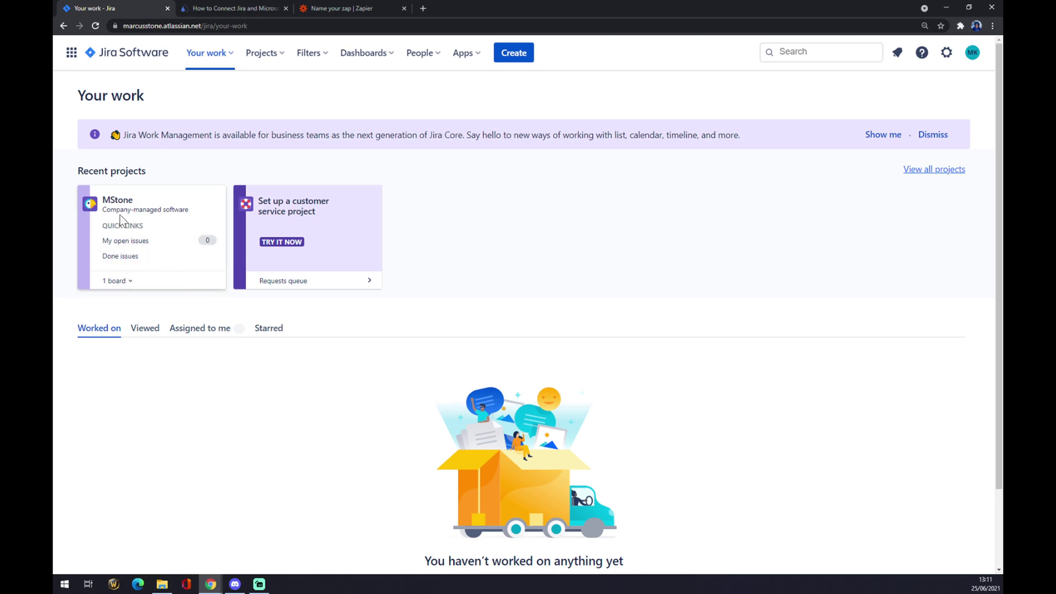
left_click(355, 8)
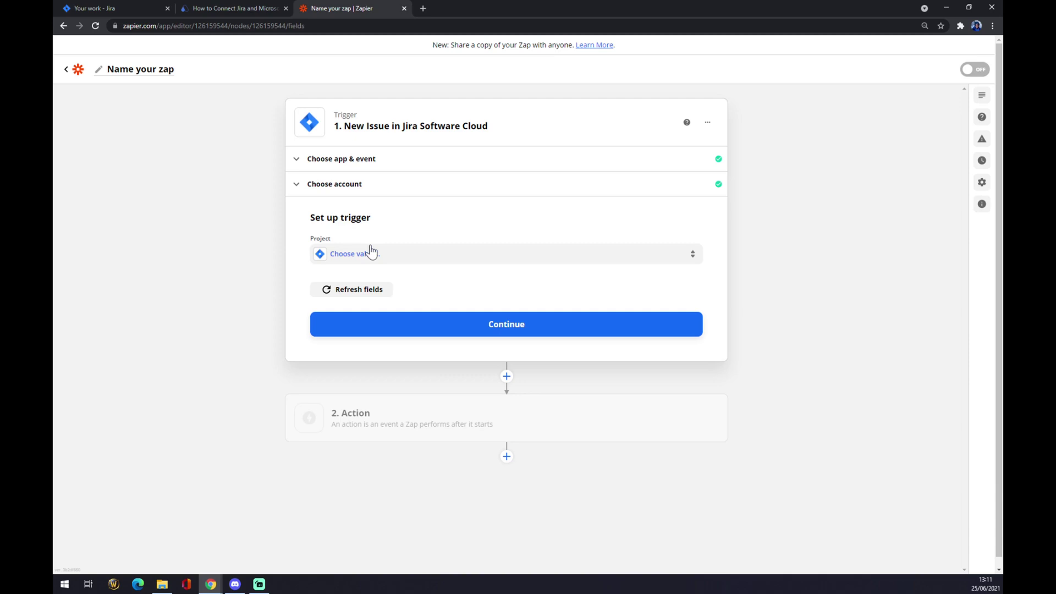
left_click(372, 253)
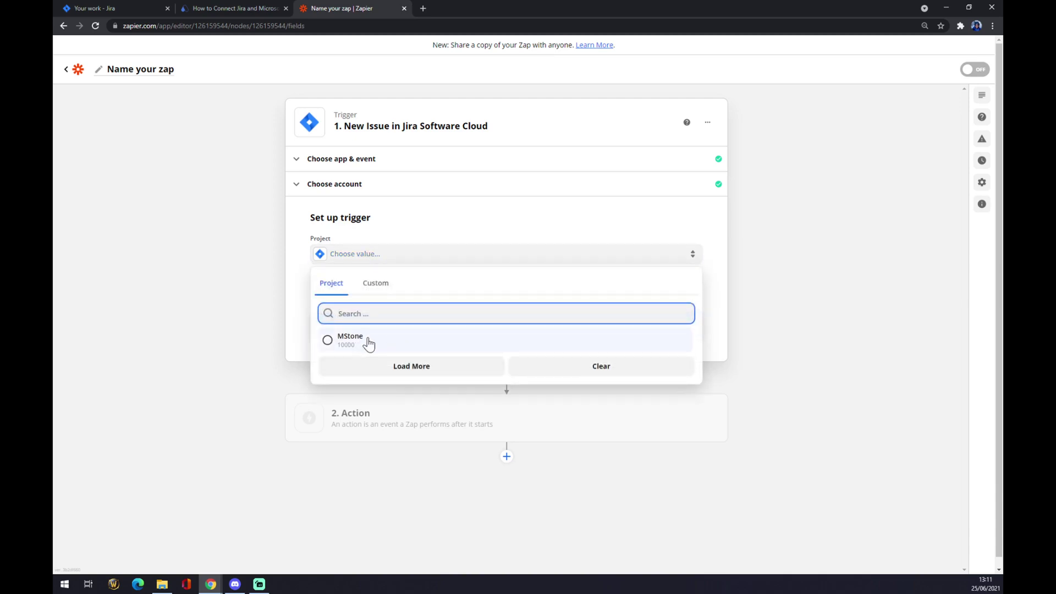
left_click(364, 340)
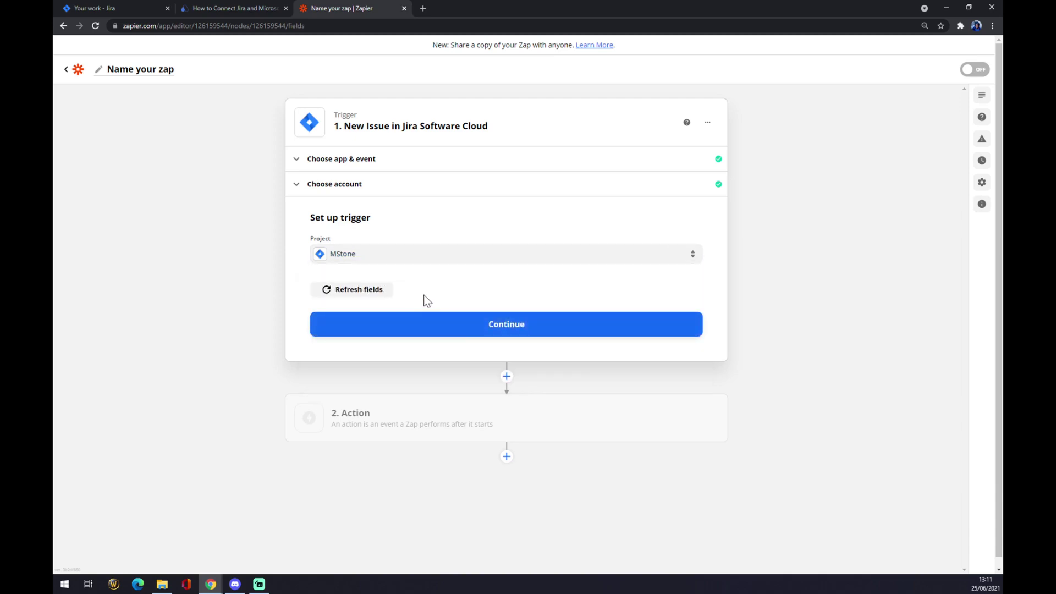
left_click(457, 329)
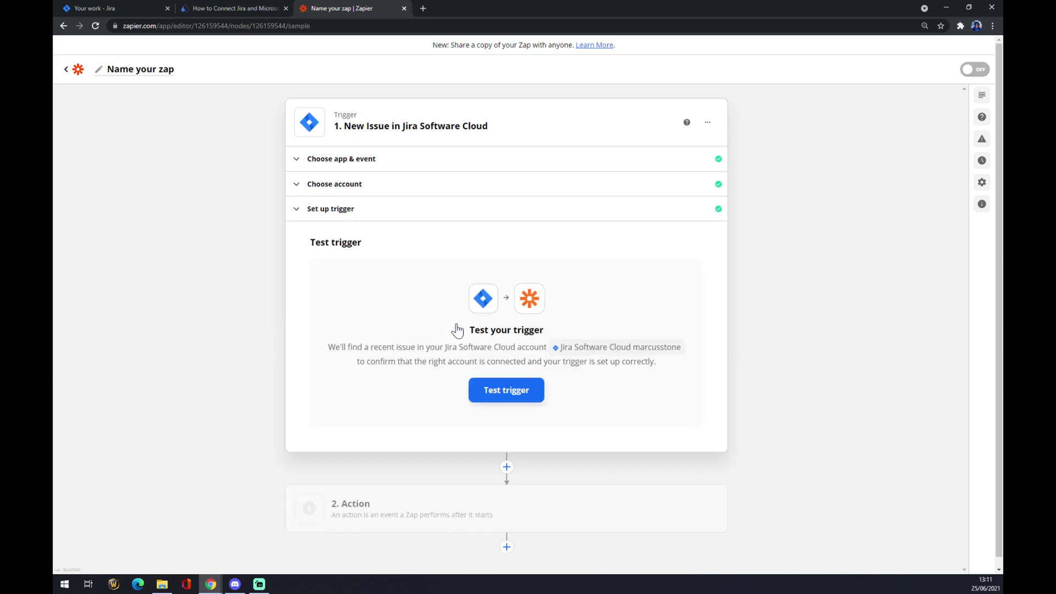
Step: Set the zap's action to Microsoft Outlook with the Update Contact event and continue
scroll(483, 405, "down", 1)
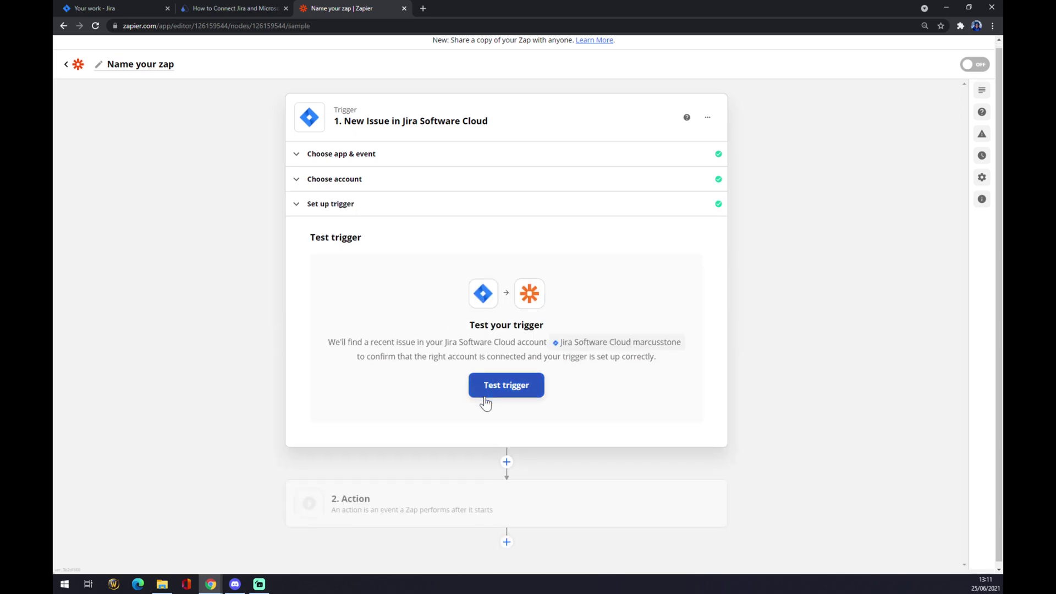
left_click(395, 499)
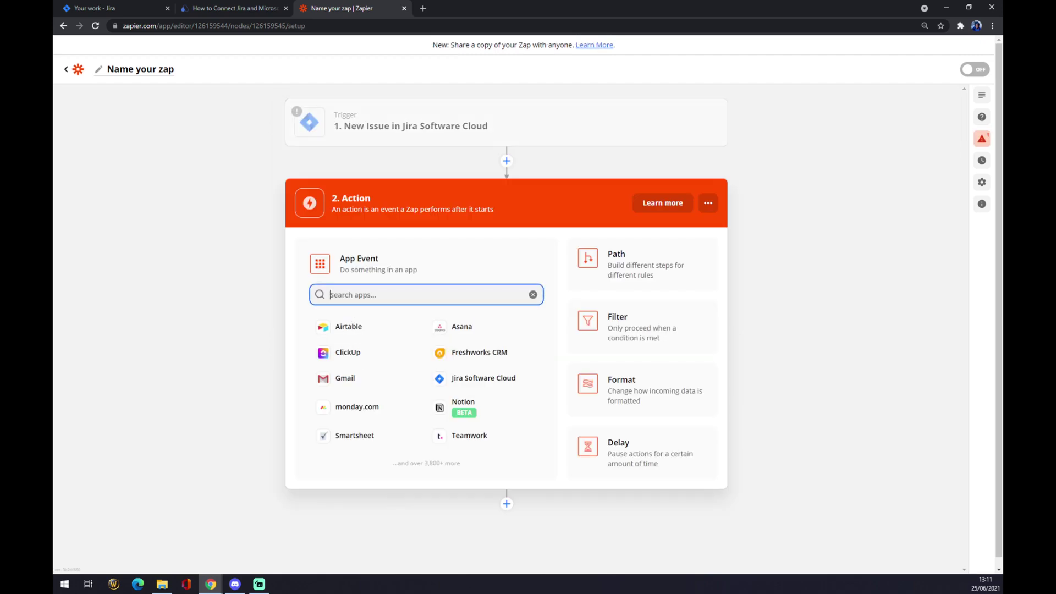
type("outlook")
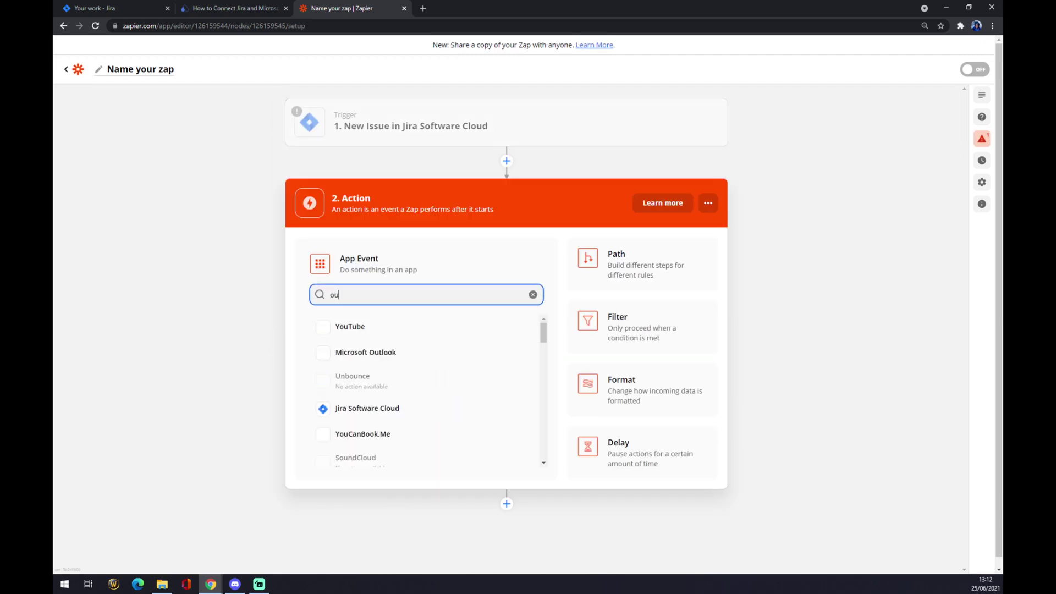
left_click(363, 329)
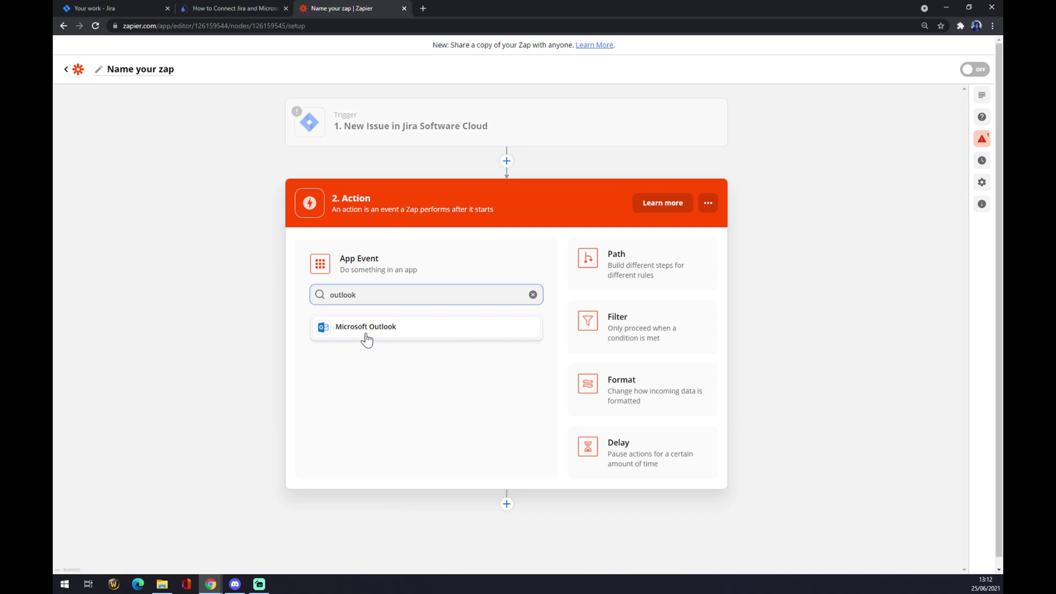
left_click(355, 332)
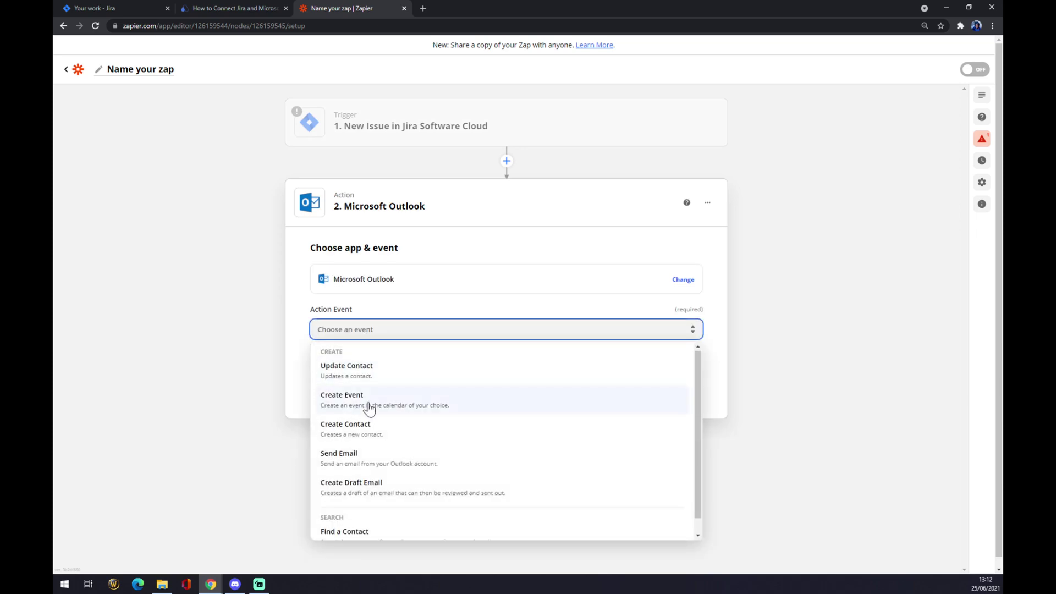
scroll(366, 435, "down", 1)
left_click(366, 355)
left_click(418, 386)
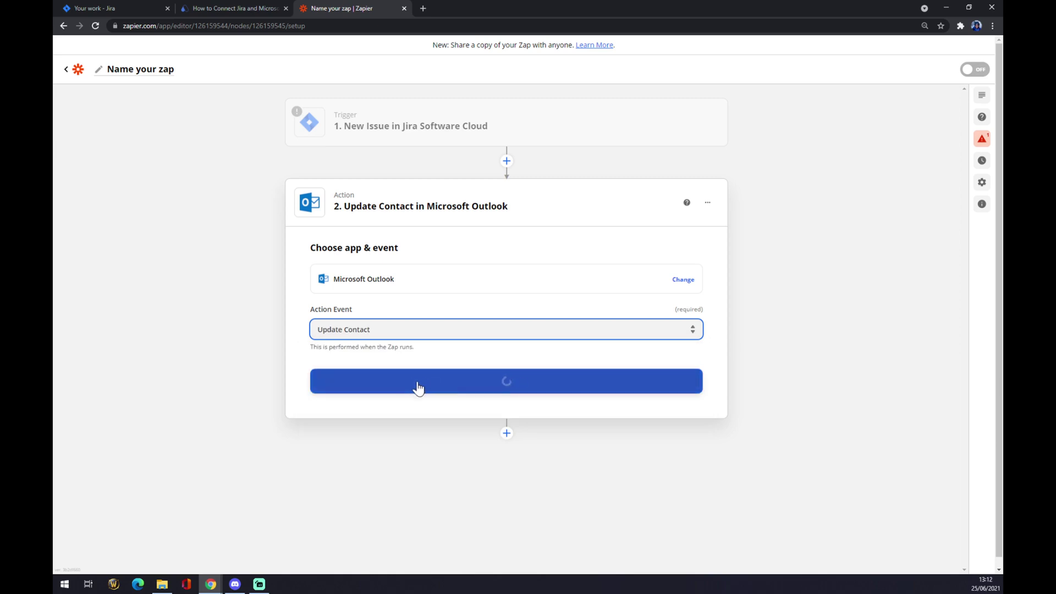